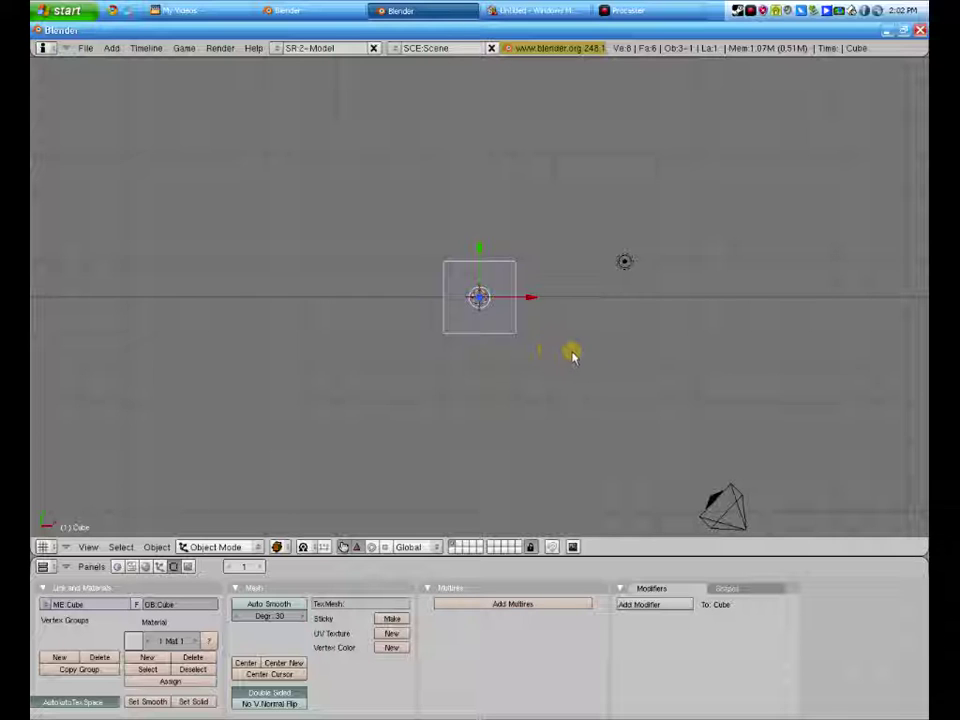
Step: Examine the default cube in the 3D view from several angles and at different distances
middle_drag(583, 358, 266, 279)
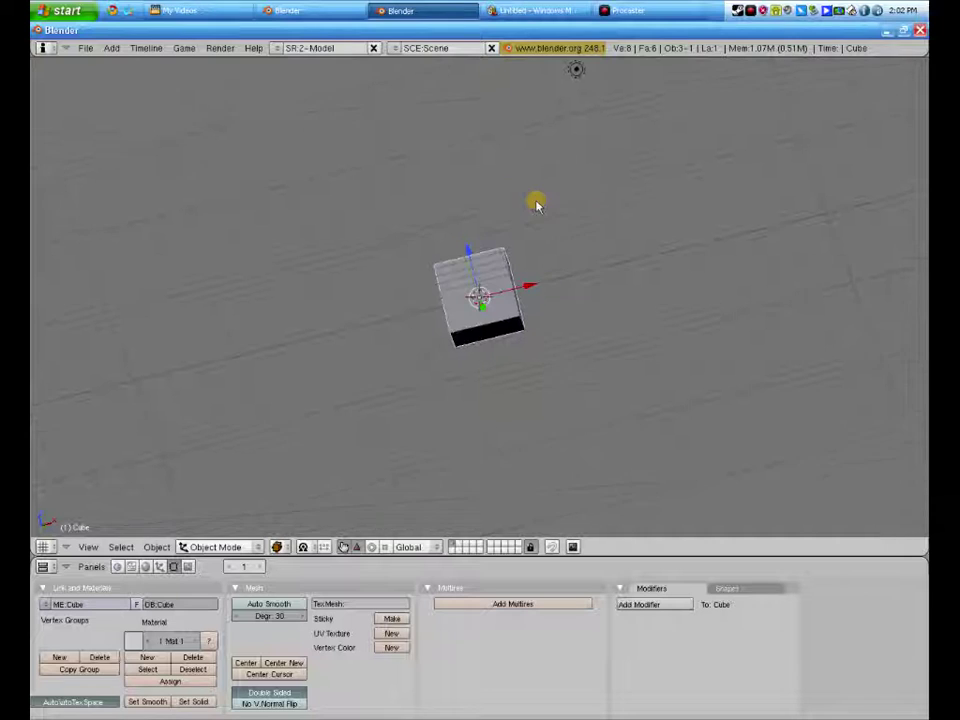
middle_drag(536, 205, 565, 258)
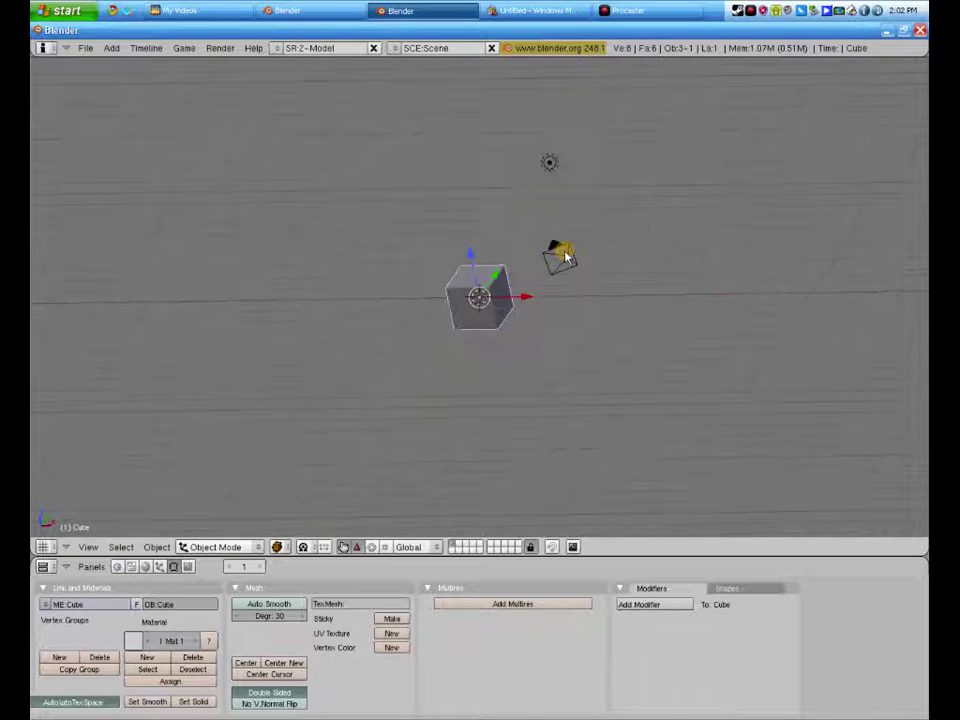
scroll(555, 260, up, 4)
scroll(555, 260, down, 4)
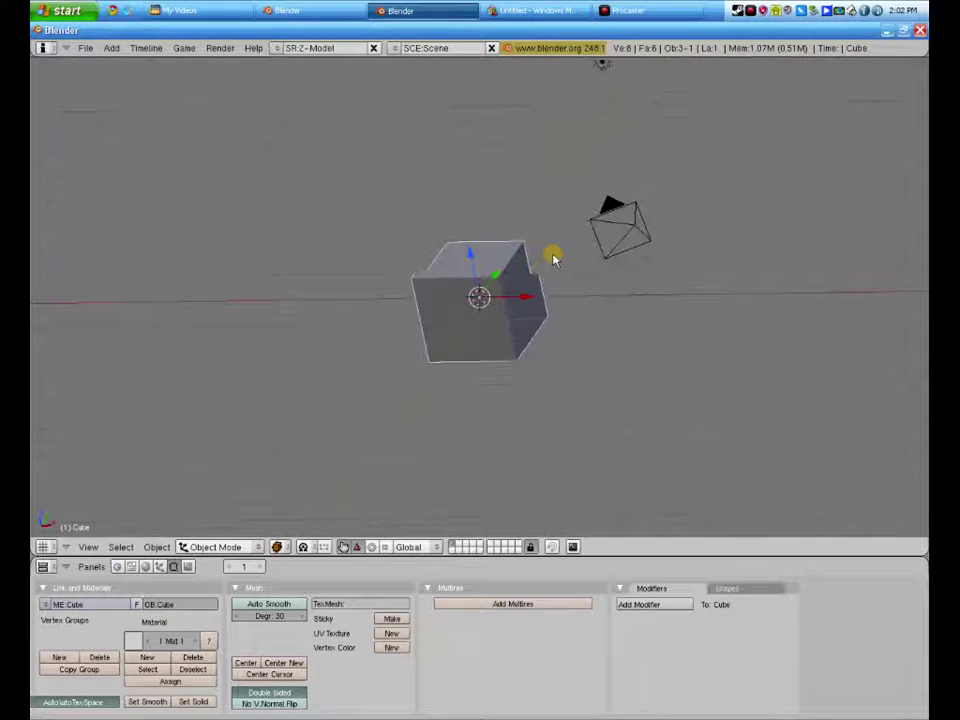
scroll(555, 259, up, 2)
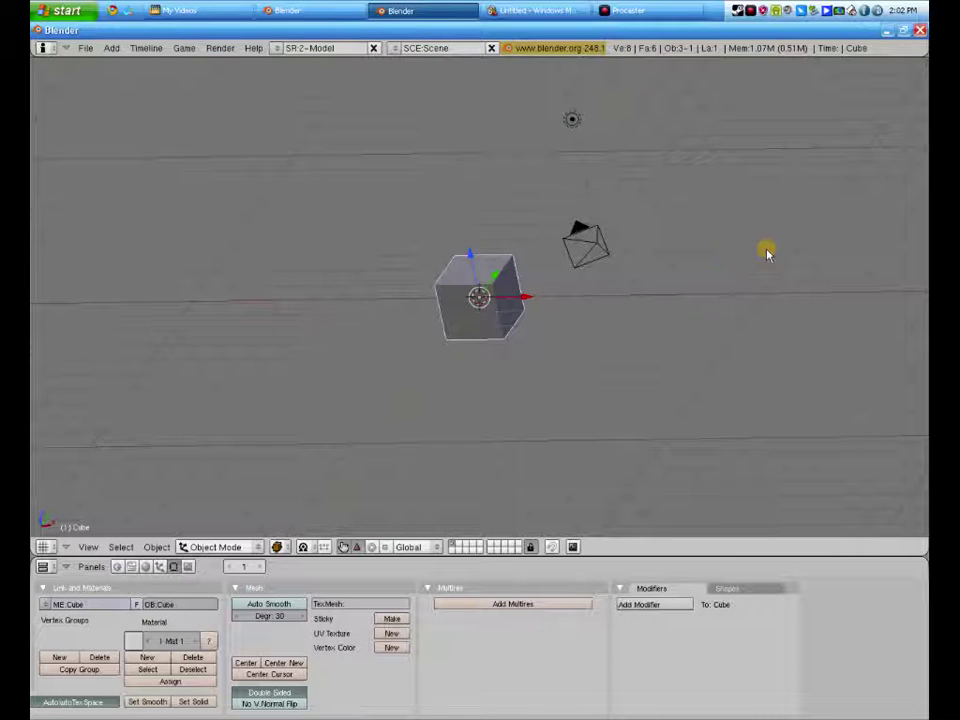
shift+middle_drag(778, 249, 491, 357)
key(Home)
scroll(489, 350, up, 10)
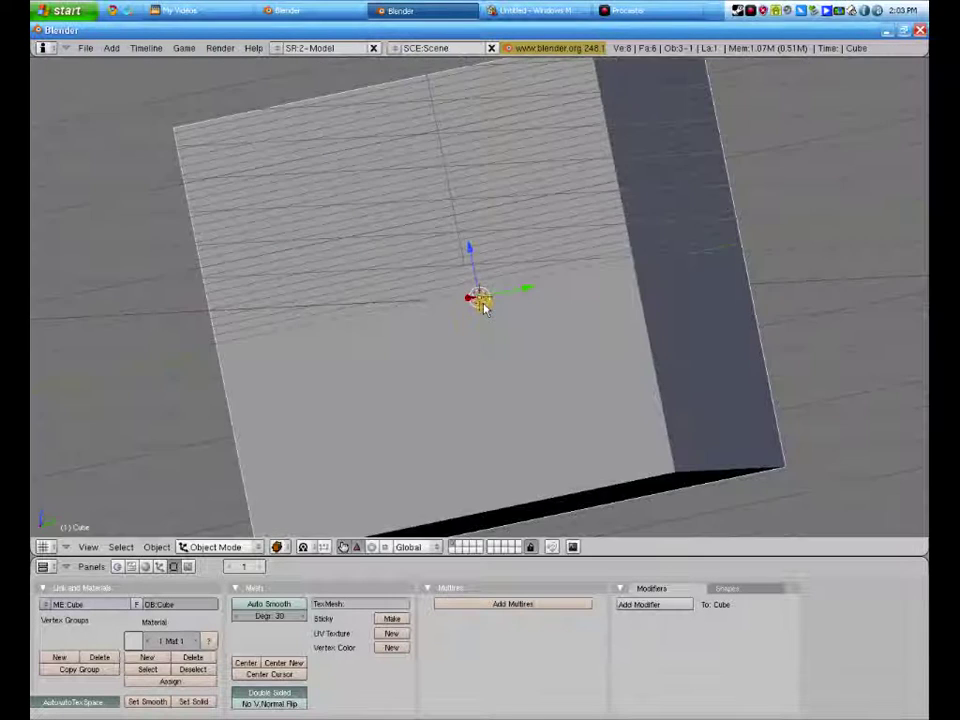
scroll(486, 309, down, 5)
middle_drag(484, 306, 653, 316)
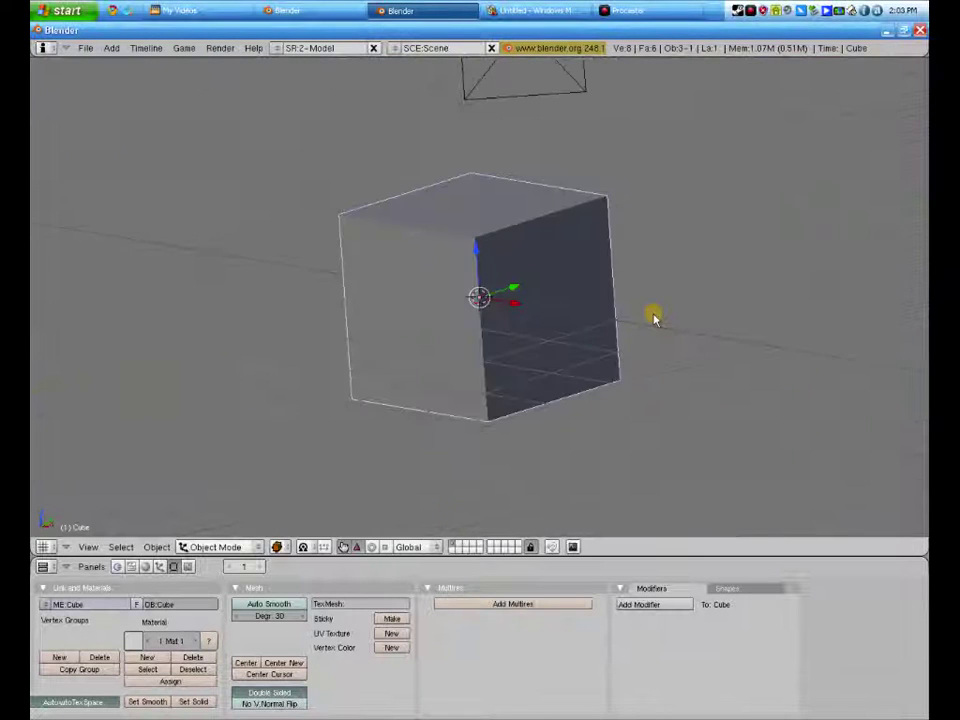
Step: Deselect the cube and select the lamp above it
key(a)
middle_drag(470, 310, 561, 300)
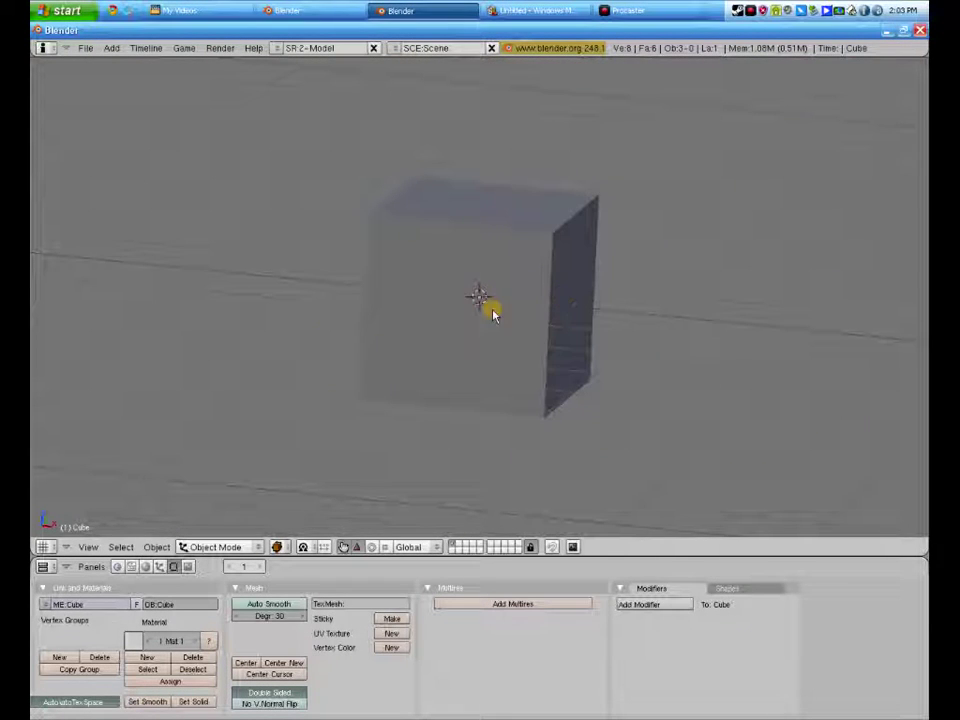
scroll(487, 300, down, 4)
middle_drag(465, 296, 588, 265)
right_click(621, 125)
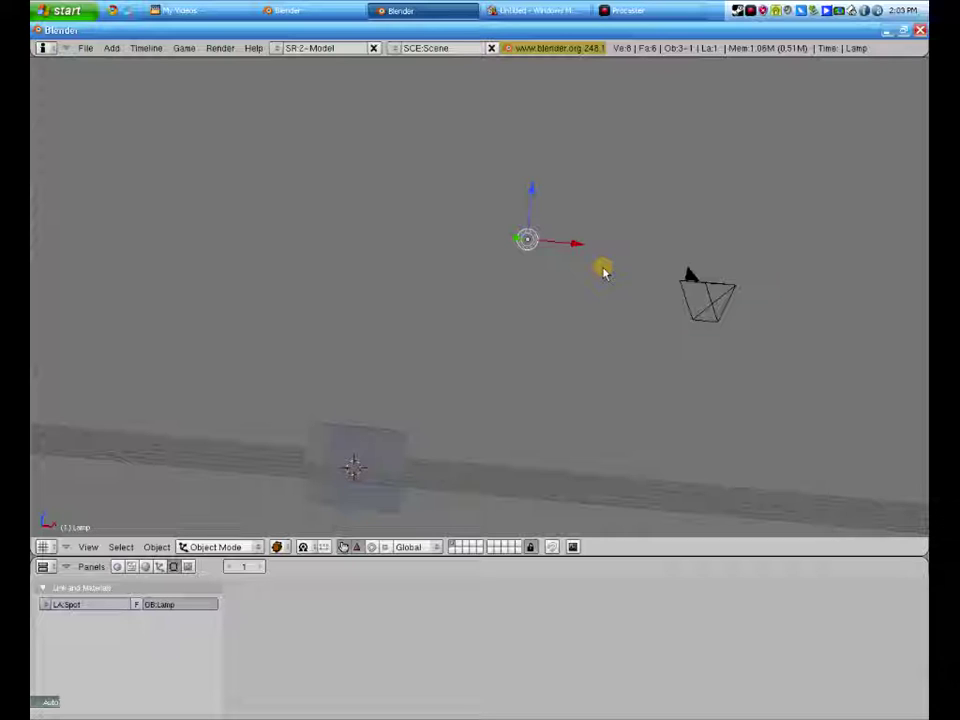
Step: Select the camera and show the scene through the camera view
middle_drag(602, 268, 598, 366)
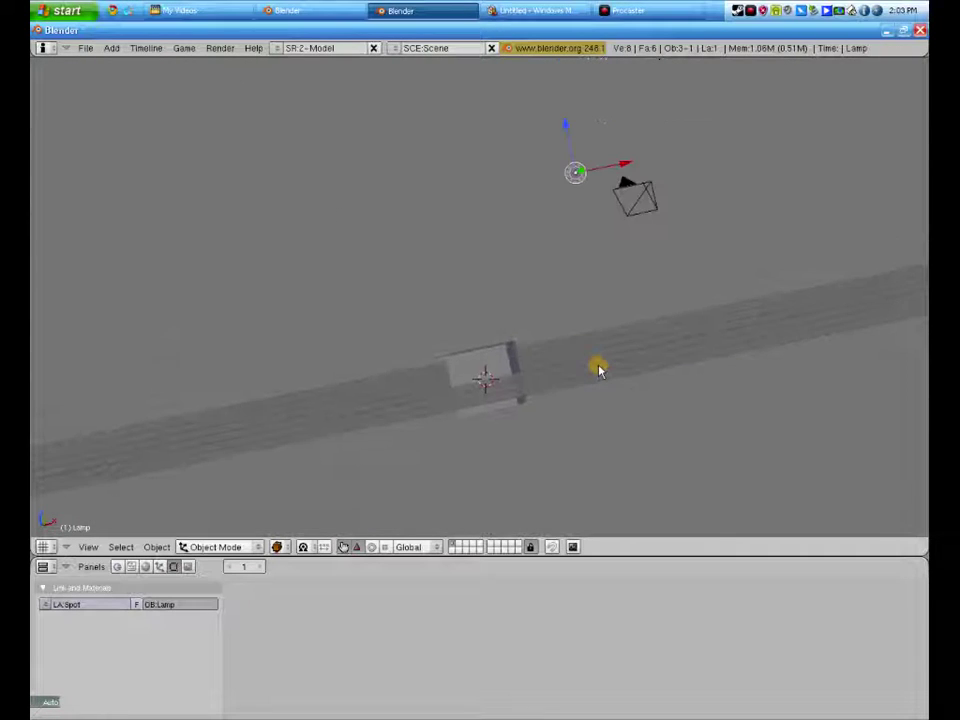
middle_drag(656, 279, 433, 297)
right_click(681, 242)
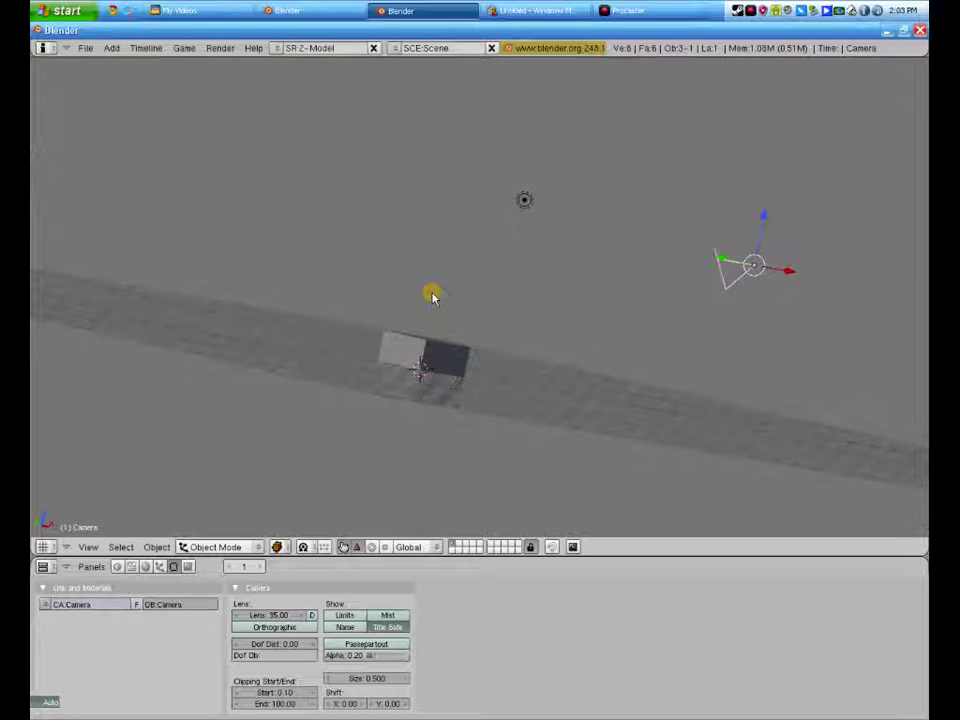
key(KP_0)
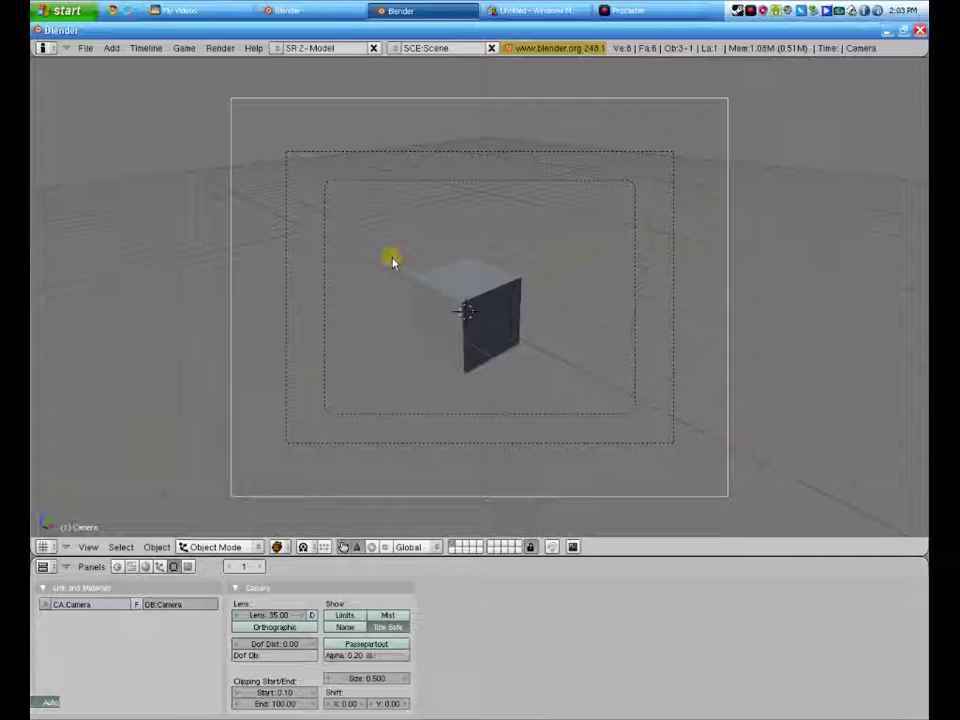
Step: Deselect all objects and show the scene in front view, centred on the 3D cursor
key(a)
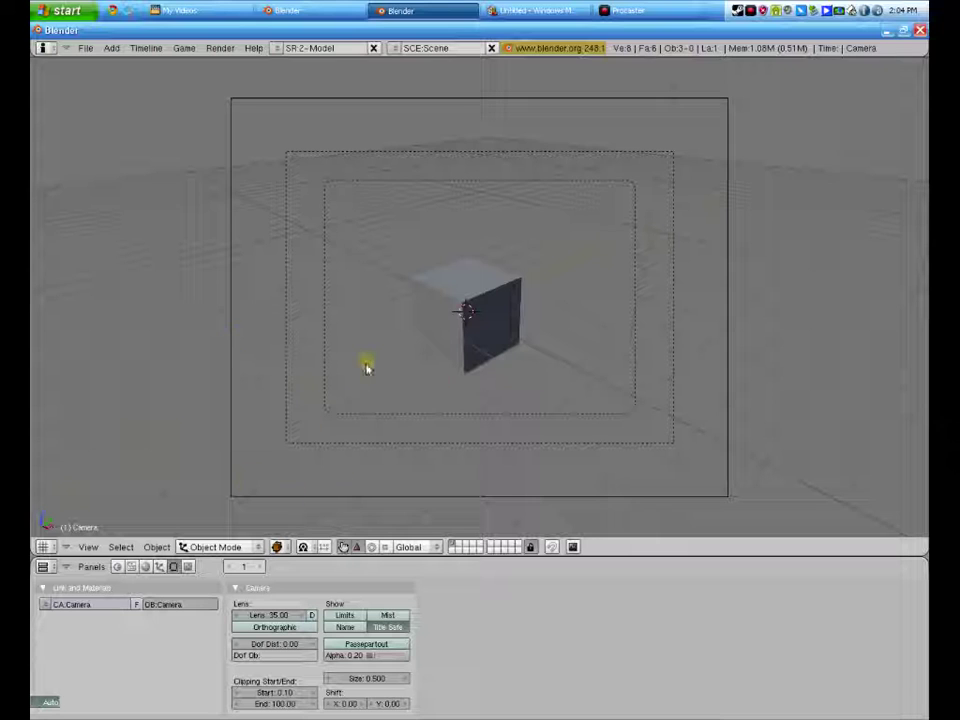
scroll(451, 392, down, 5)
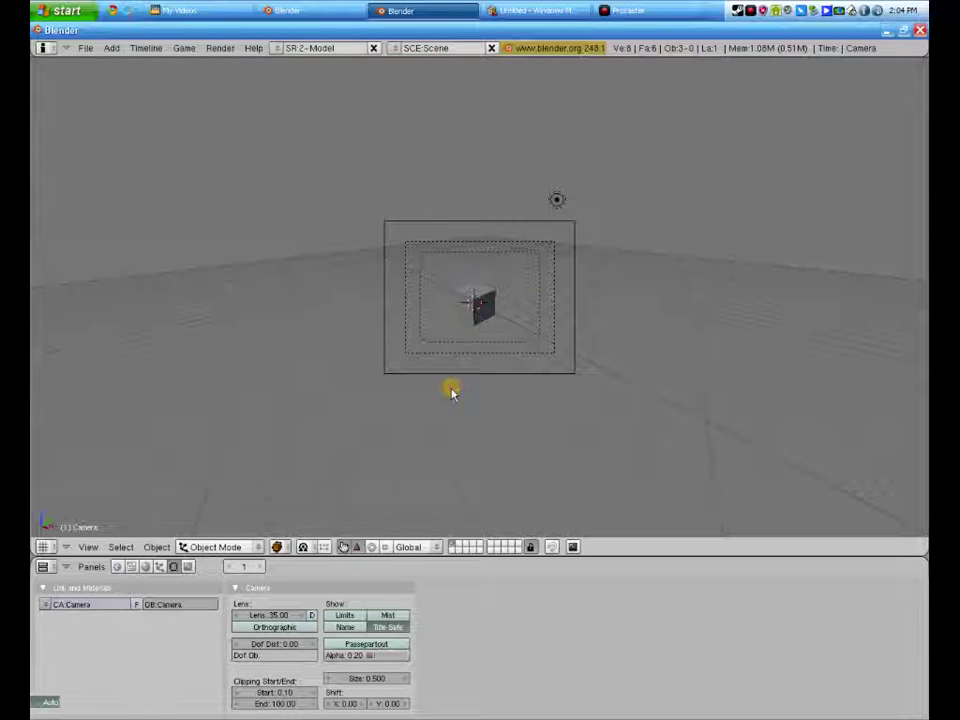
key(KP_1)
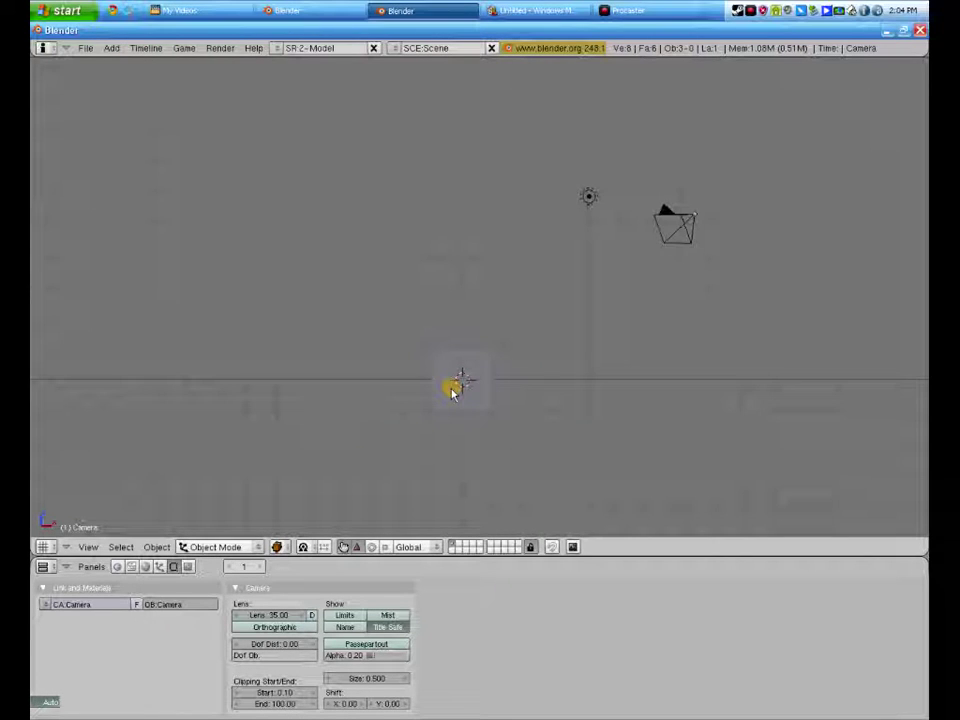
key(c)
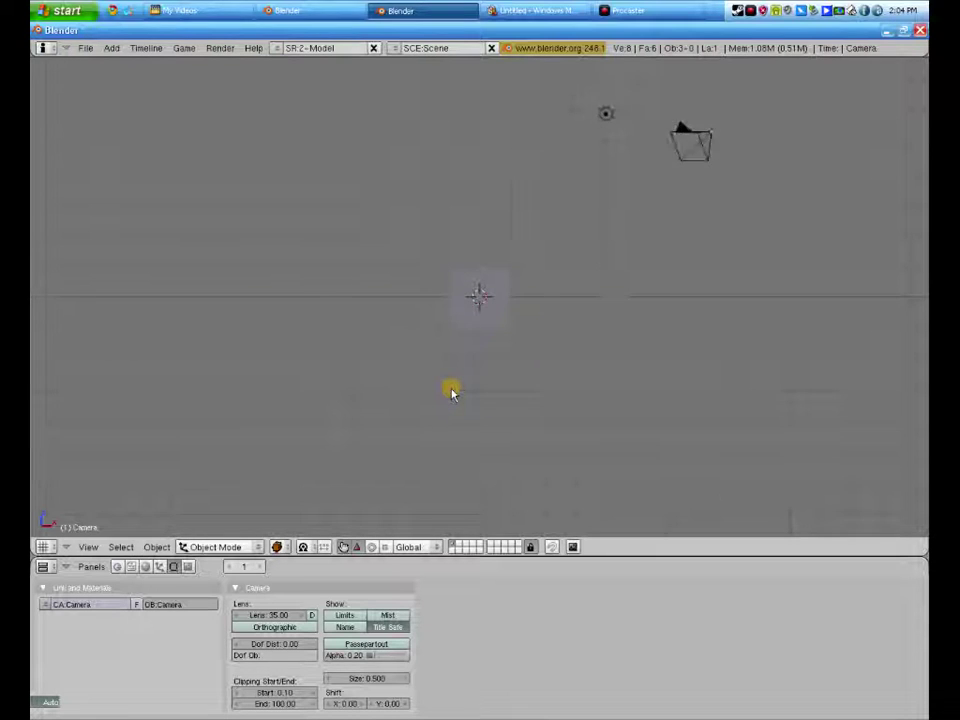
Step: Inspect the scene in the top, front and side views, and rotate the side view in small increments
key(KP_7)
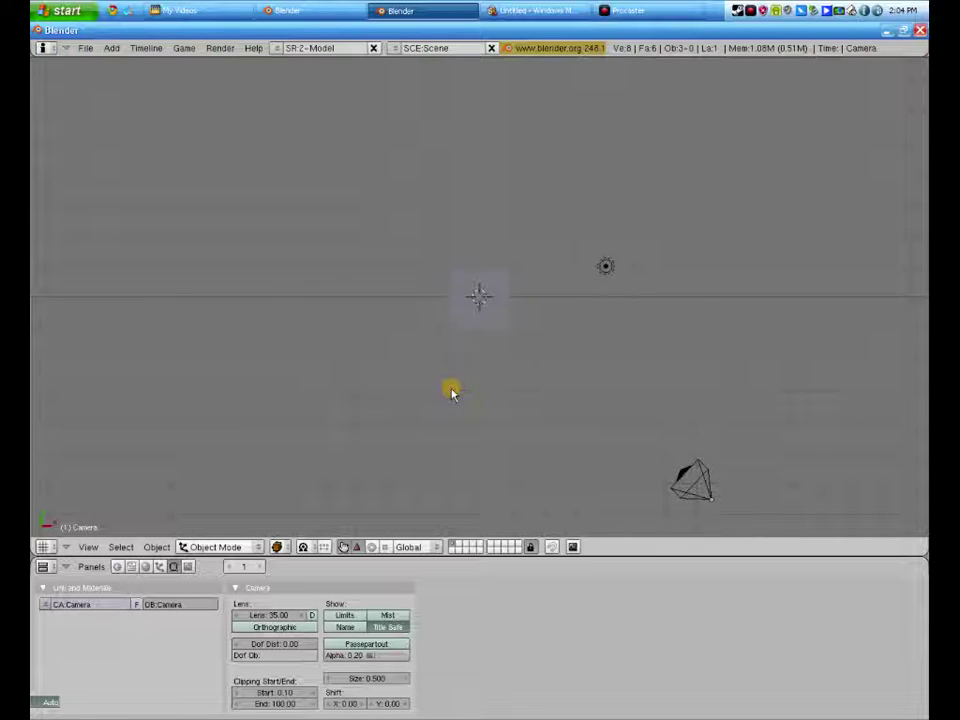
key(KP_1)
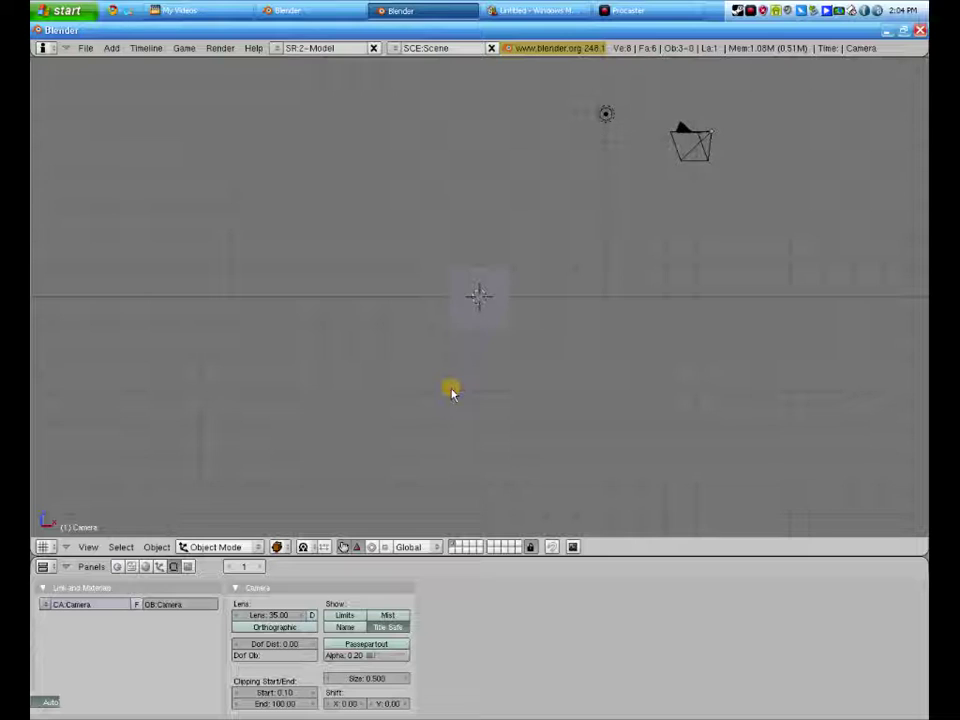
key(KP_3)
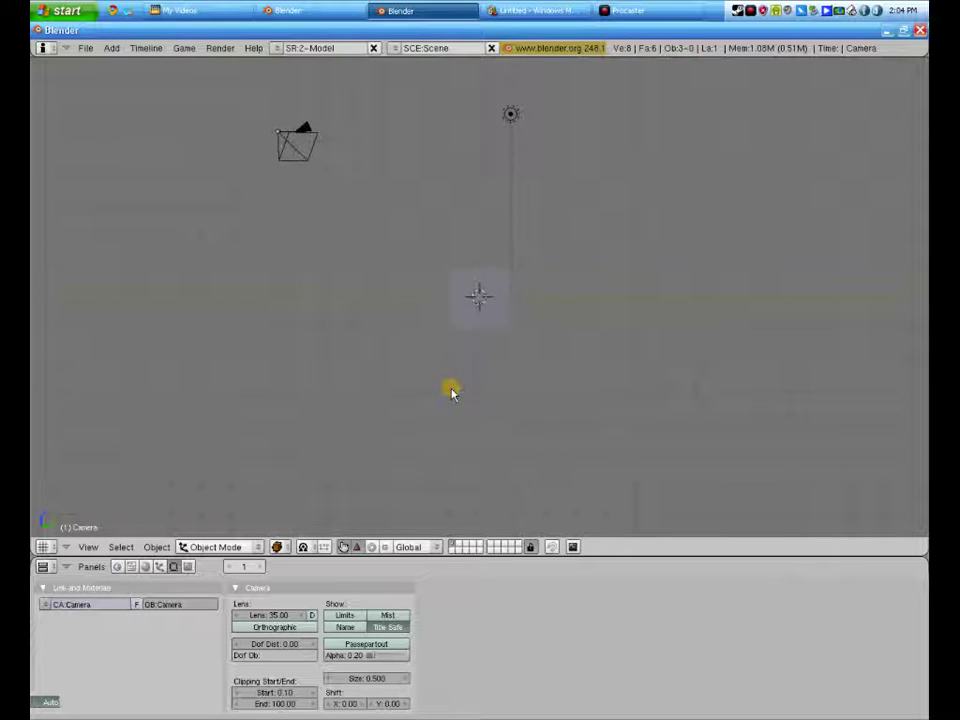
key(KP_7)
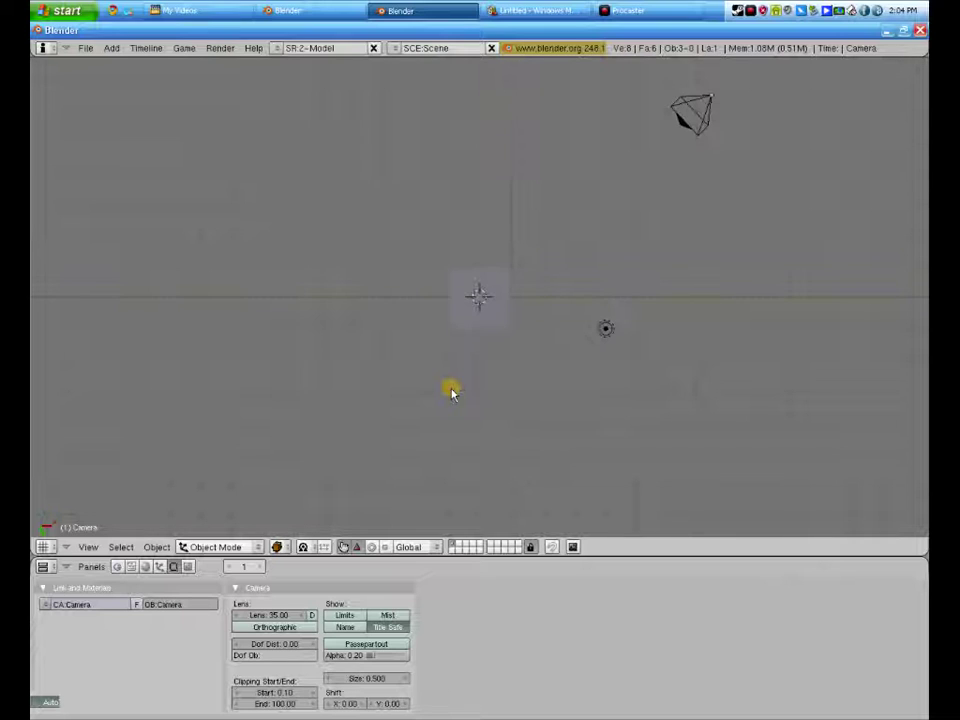
key(KP_3)
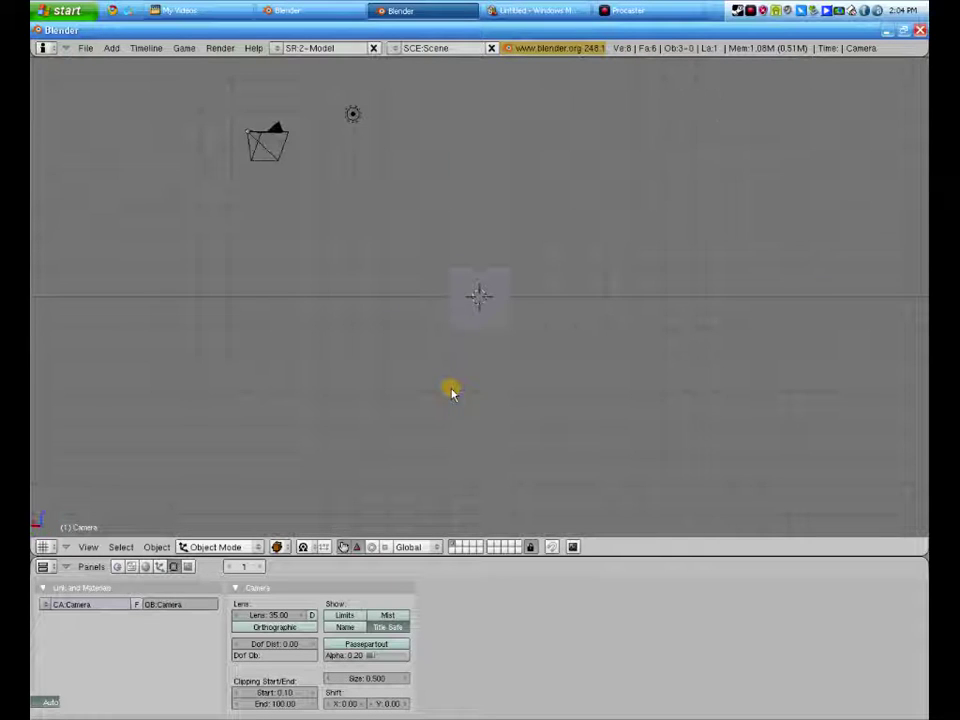
key(KP_4)
key(KP_4)
key(KP_4)
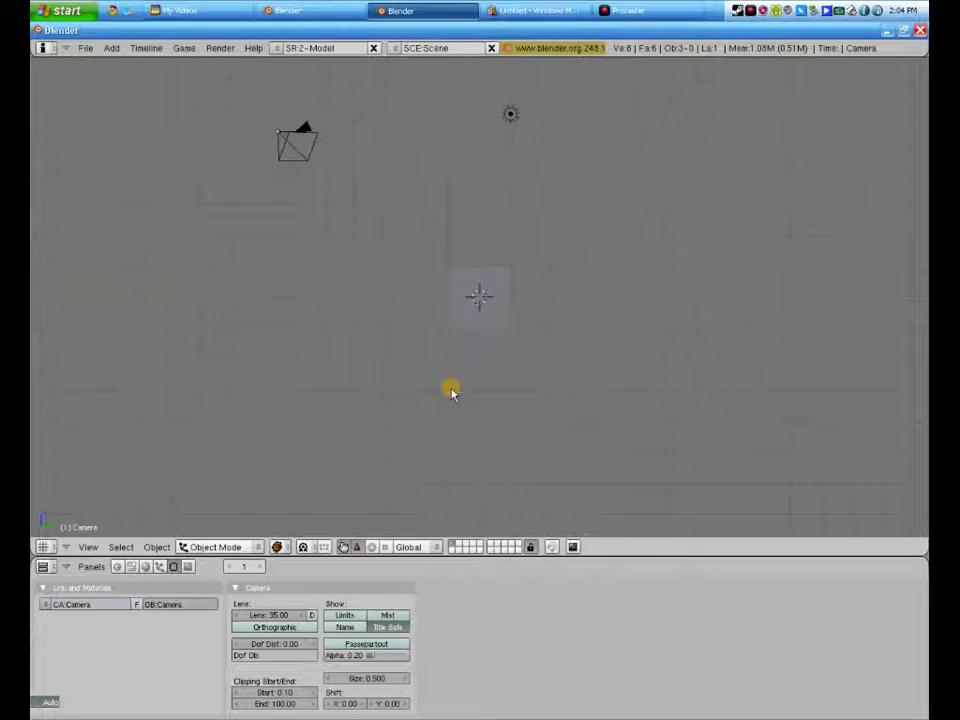
Step: Return to an angled perspective of the scene and select the cube
middle_drag(679, 191, 623, 264)
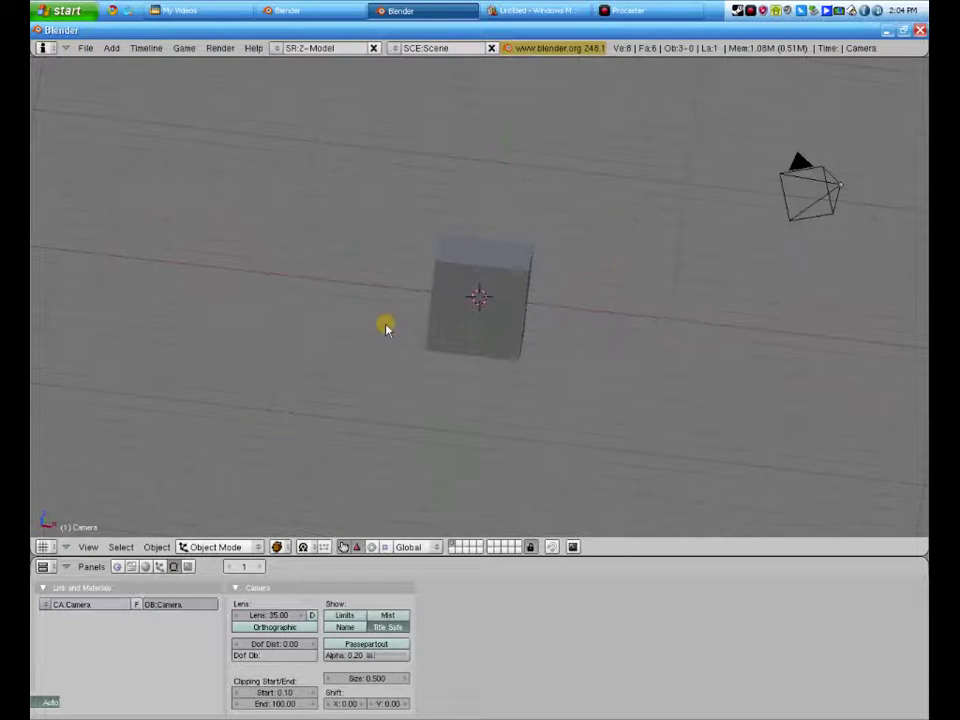
middle_drag(386, 326, 180, 583)
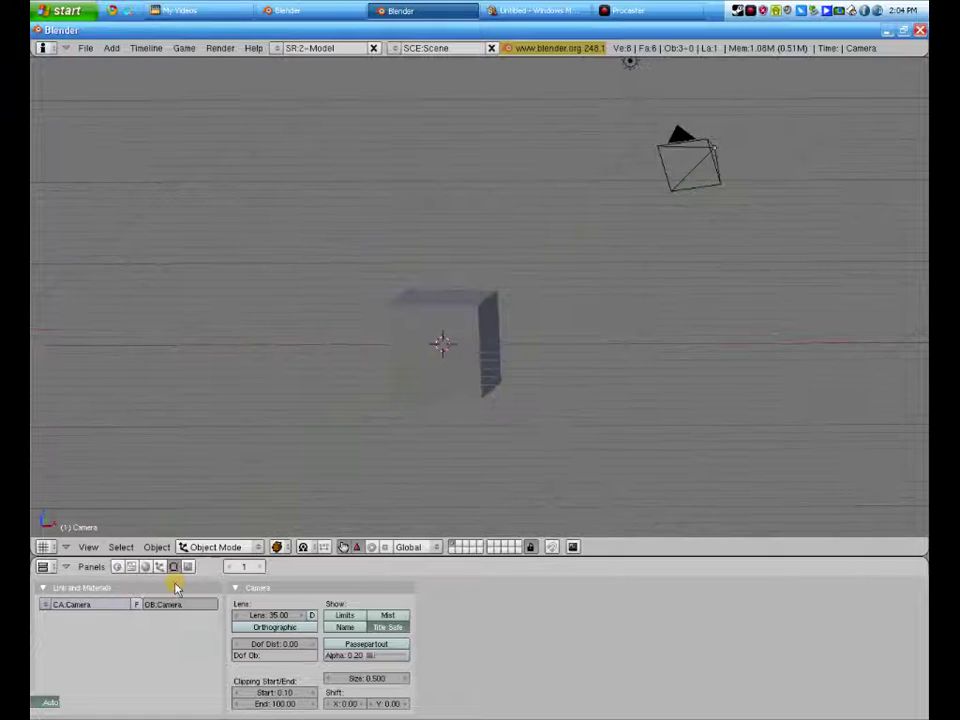
scroll(180, 606, down, 2)
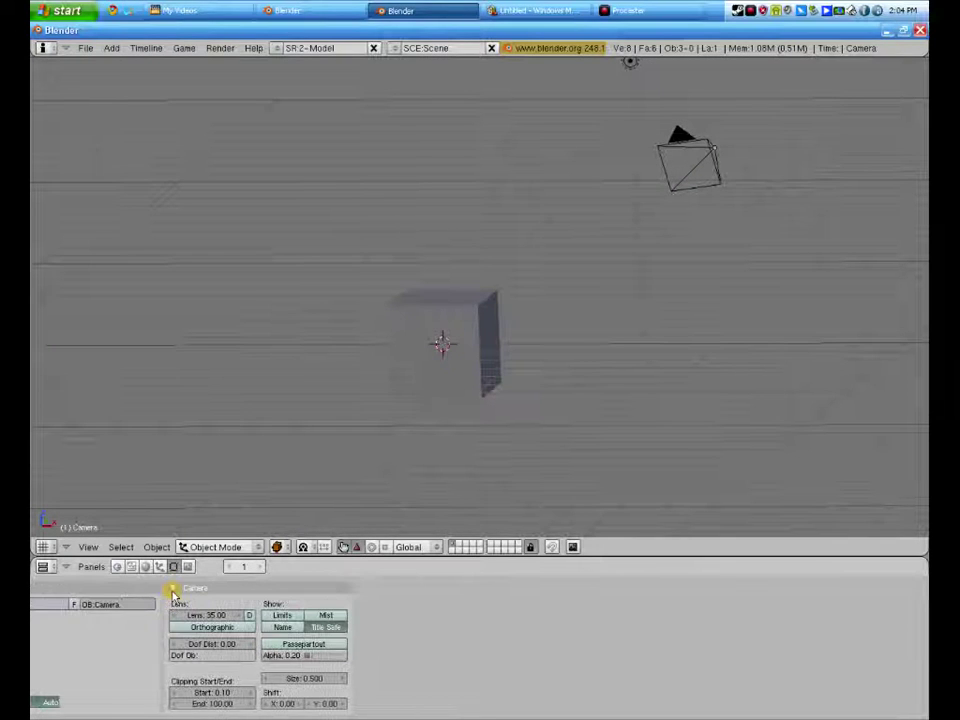
scroll(174, 592, up, 2)
right_click(427, 370)
middle_drag(424, 366, 609, 336)
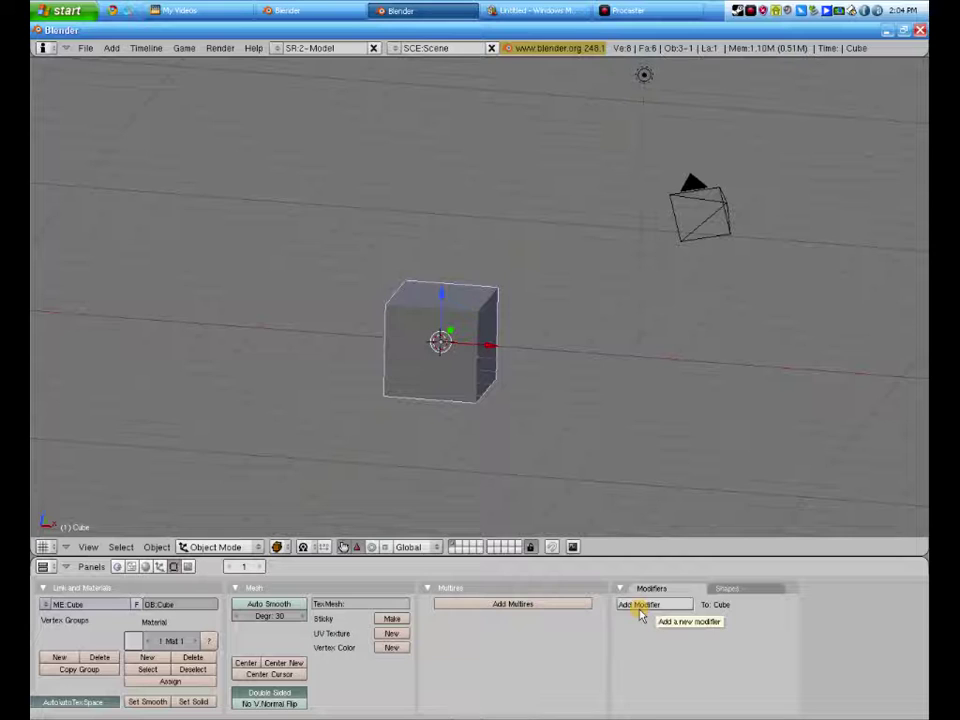
Step: Show the cube's material settings and unlink its current material
click(144, 567)
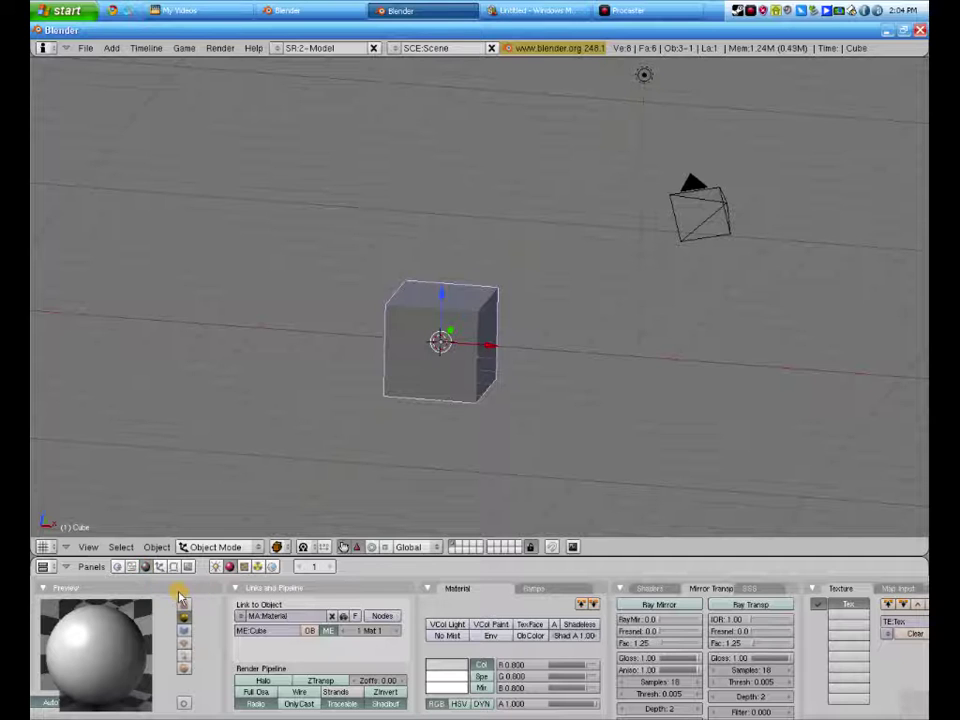
click(174, 567)
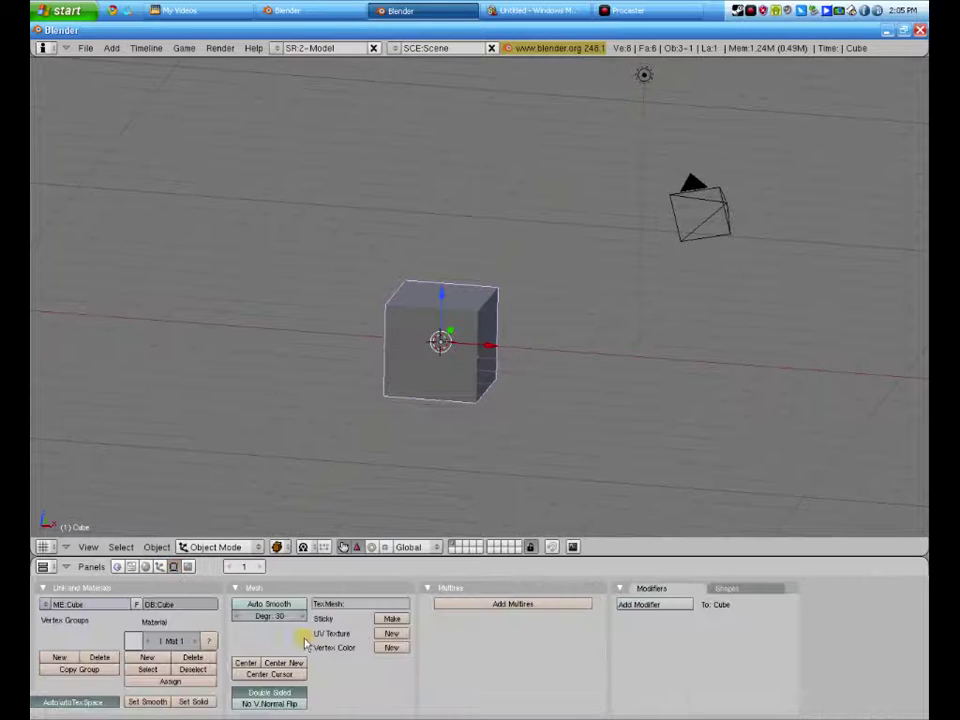
click(145, 566)
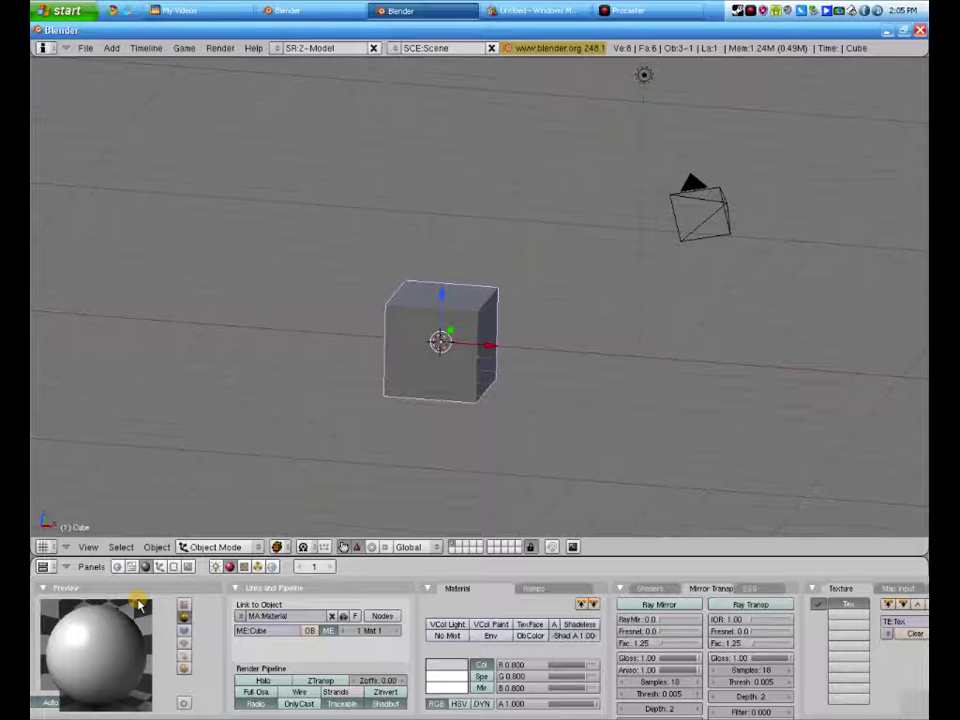
click(331, 618)
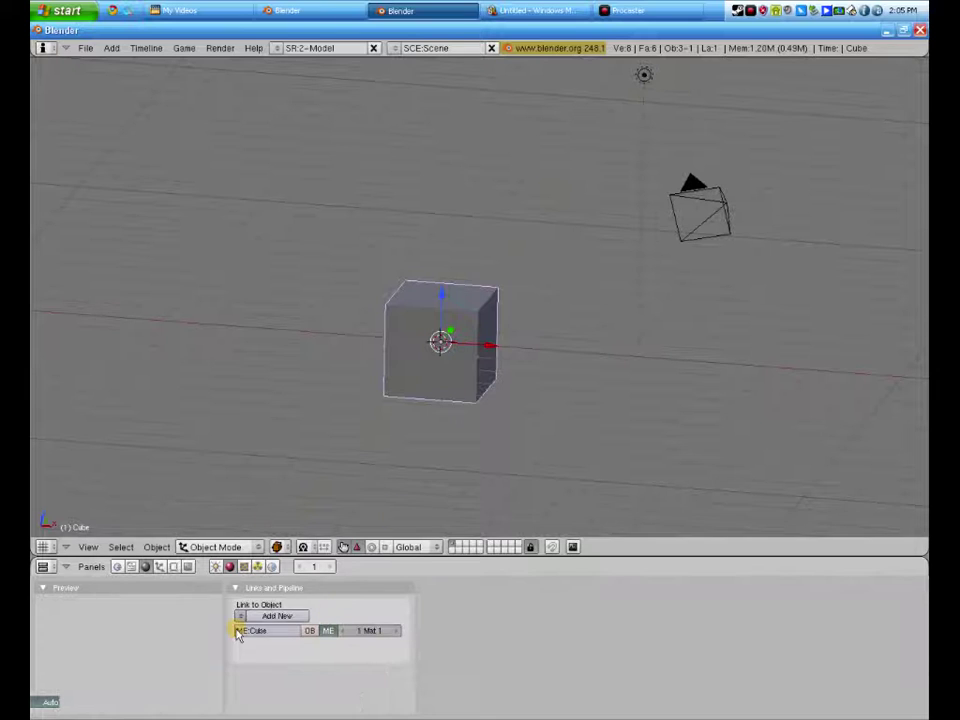
Step: Link the existing material named Material back to the cube and set its preview type to a flat plane
middle_drag(458, 367, 497, 259)
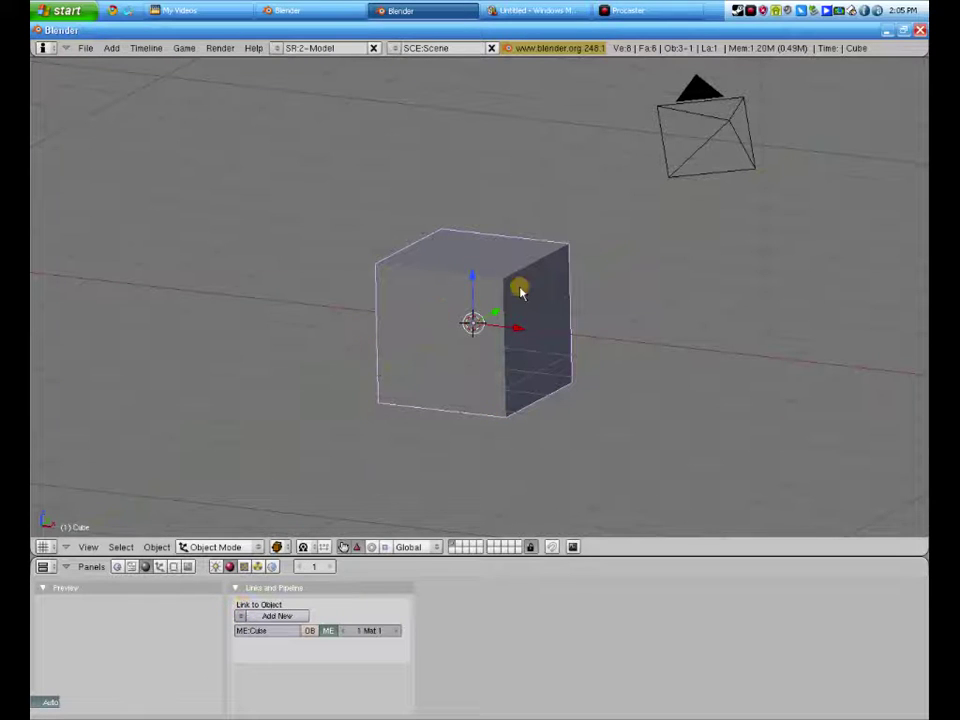
middle_drag(518, 285, 525, 340)
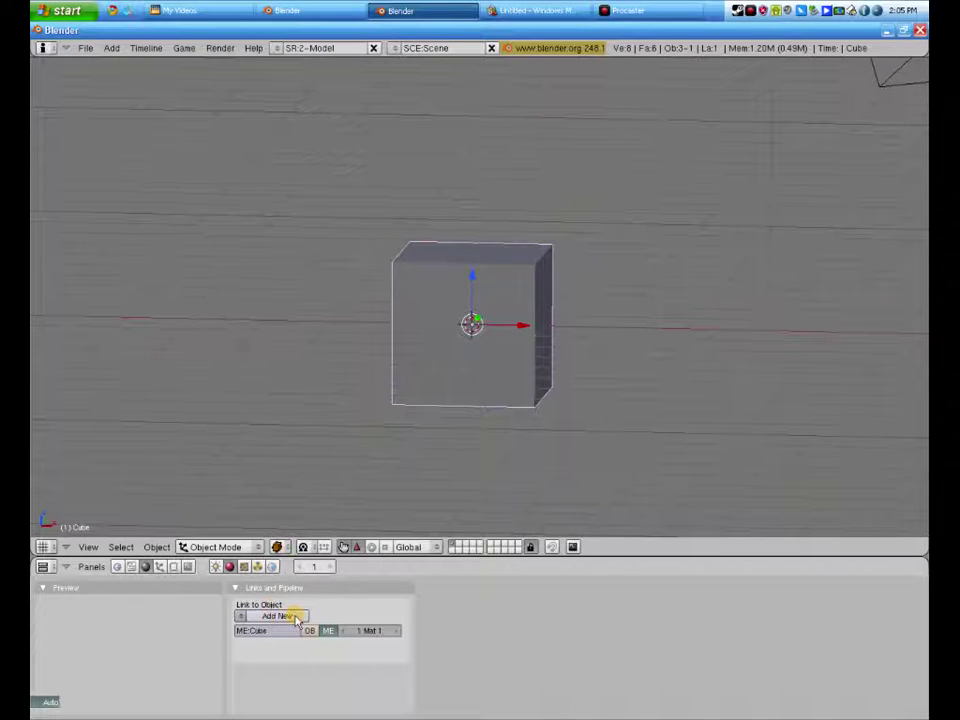
click(242, 618)
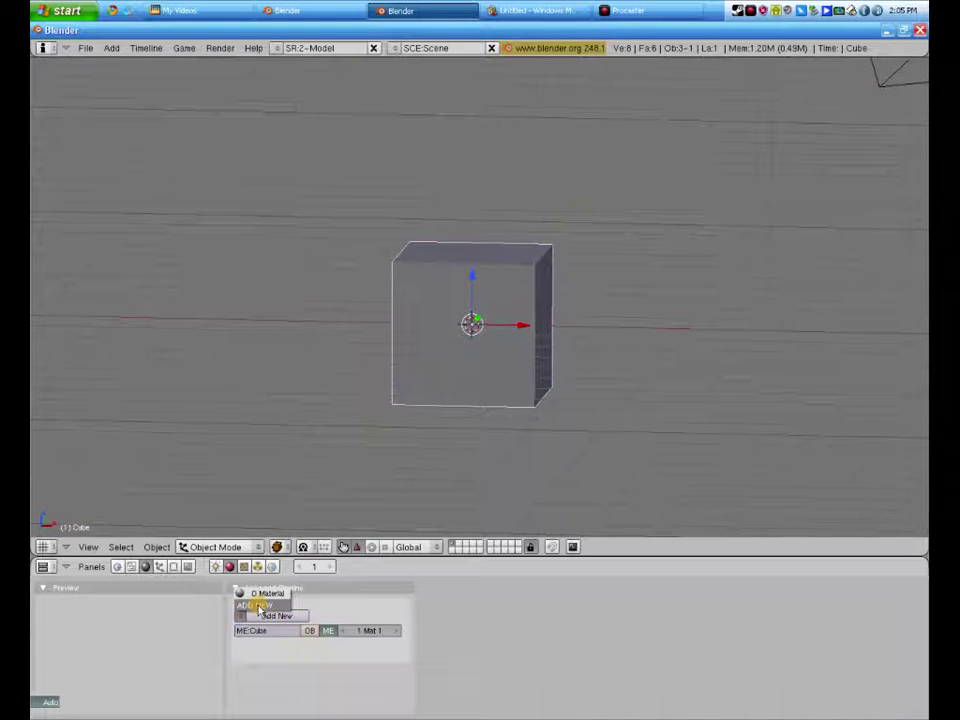
click(241, 620)
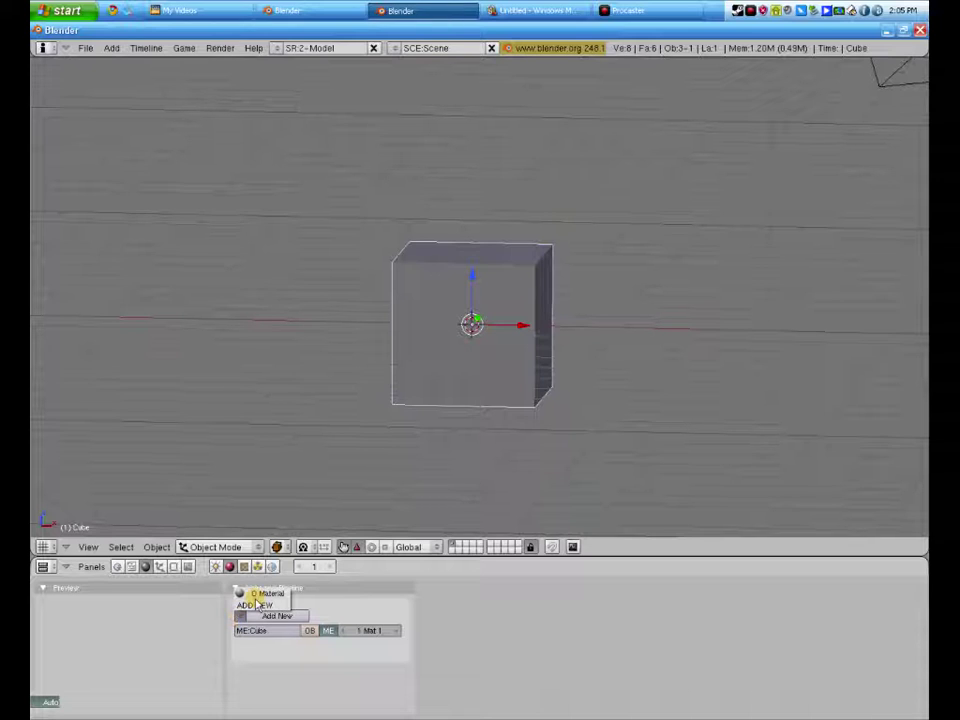
click(255, 595)
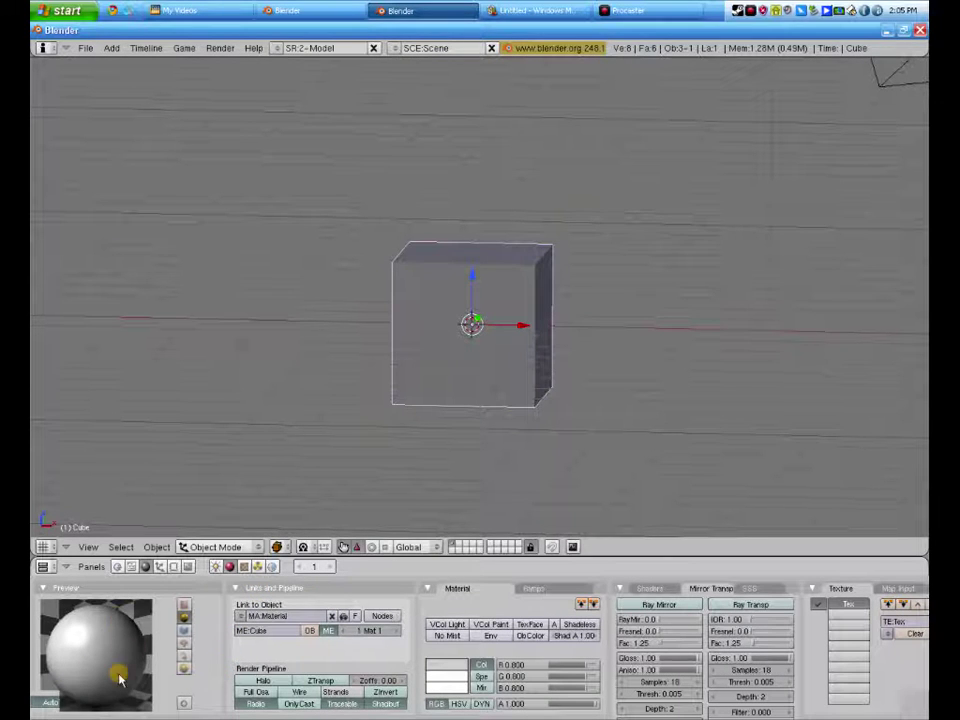
click(183, 607)
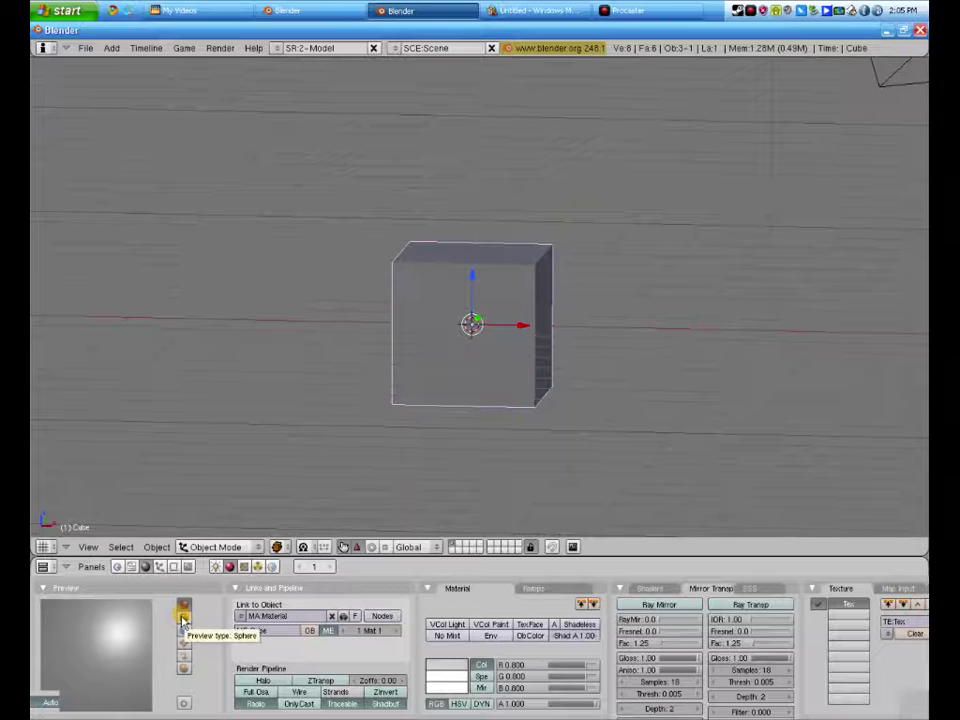
Step: Try the sphere, cube and hair strand preview types for the material and settle on the monkey preview
click(183, 620)
click(185, 643)
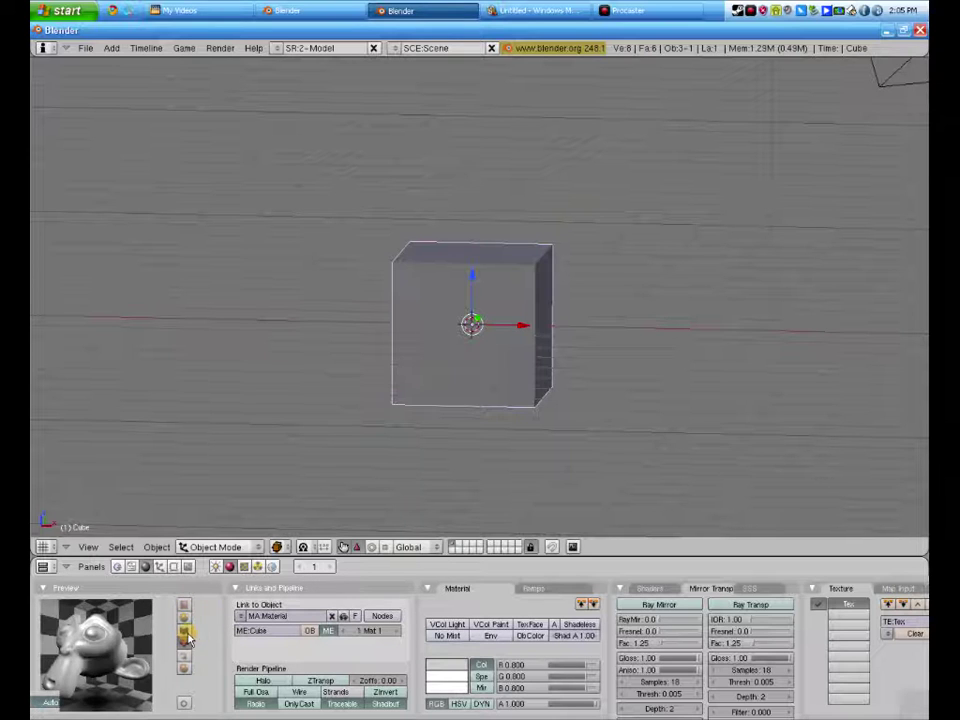
click(184, 630)
click(186, 645)
click(190, 652)
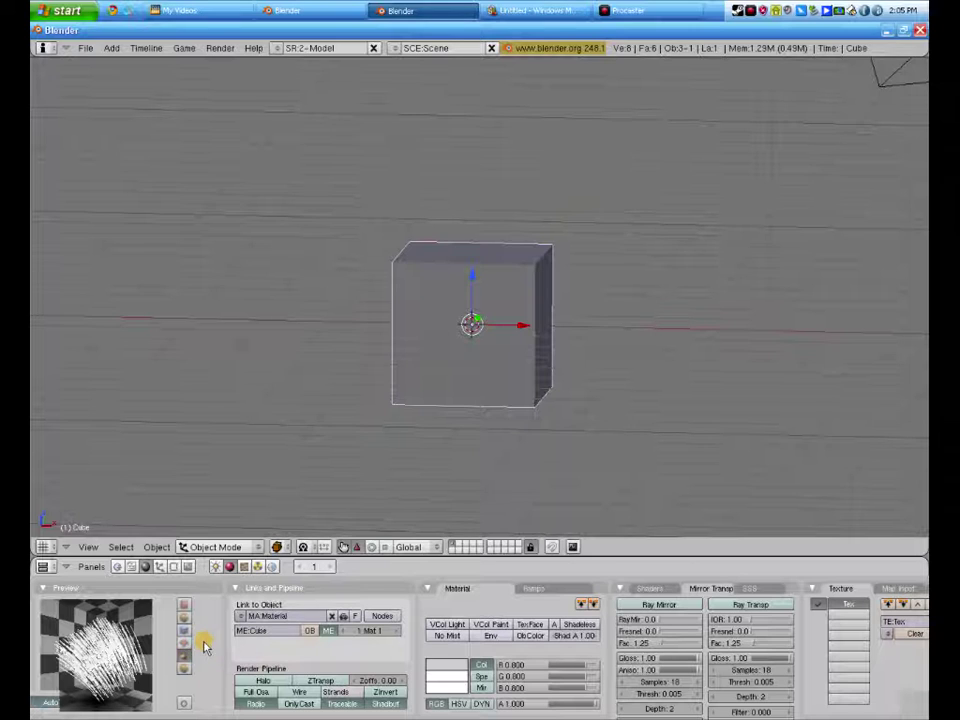
click(183, 643)
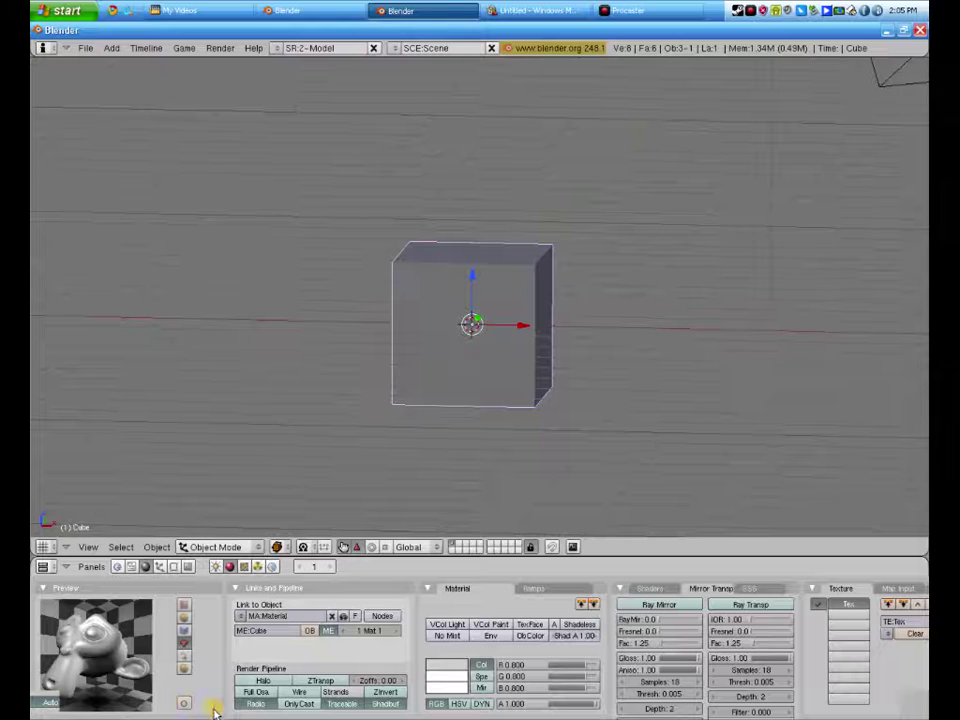
Step: Collapse the Links and Pipeline, Mirror Transp and Texture sections, keeping the Material colour settings expanded
click(238, 589)
click(442, 588)
click(463, 588)
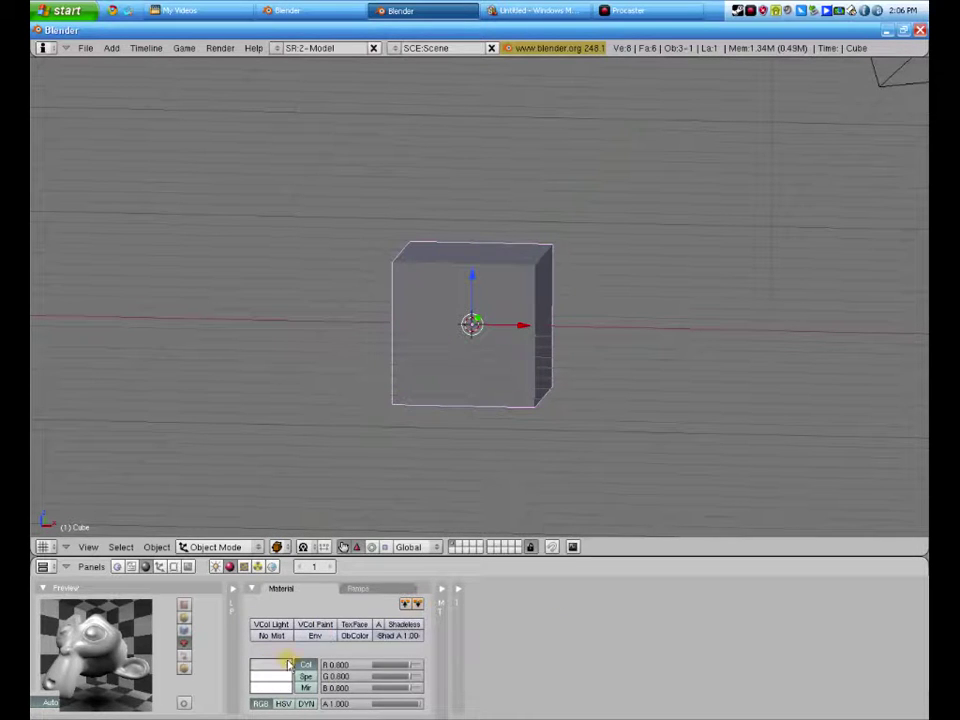
Step: Change the cube material's main colour to pure red with R 1.000, G 0.000 and B 0.000
mouse_move(395, 666)
mouse_down()
mouse_move(385, 688)
mouse_move(408, 670)
mouse_move(392, 679)
mouse_up()
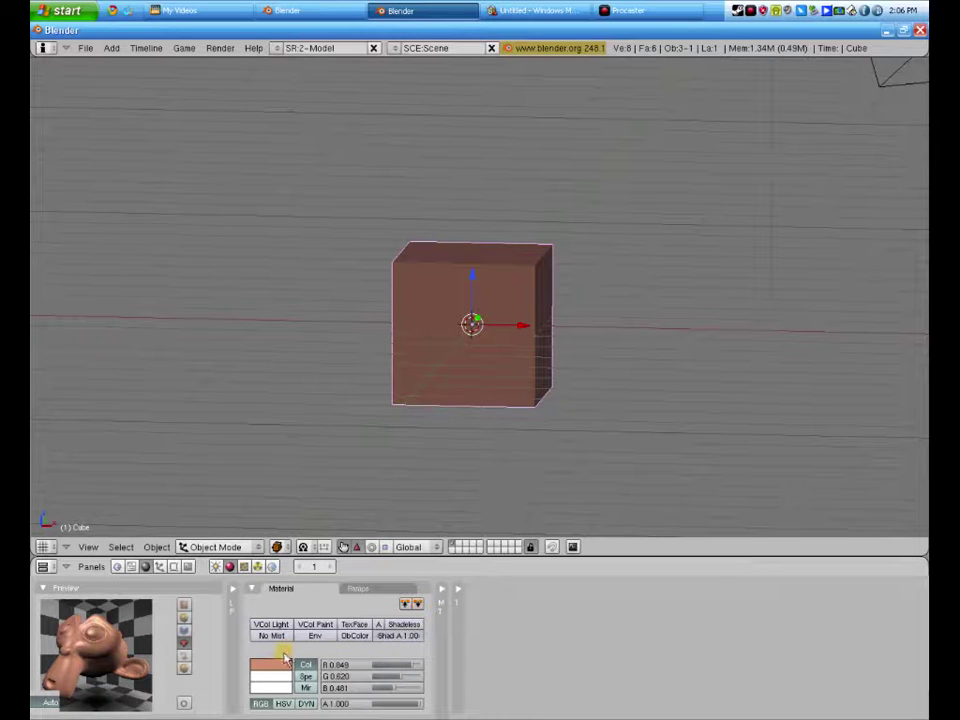
click(275, 668)
drag(282, 632, 298, 555)
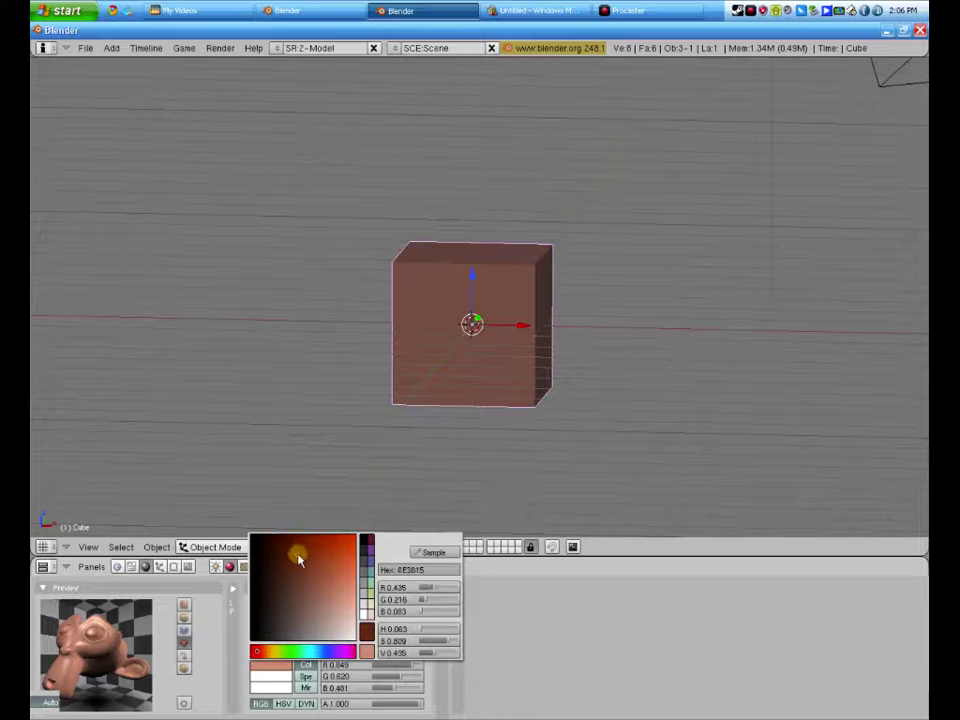
click(320, 654)
drag(320, 654, 365, 644)
drag(322, 572, 374, 510)
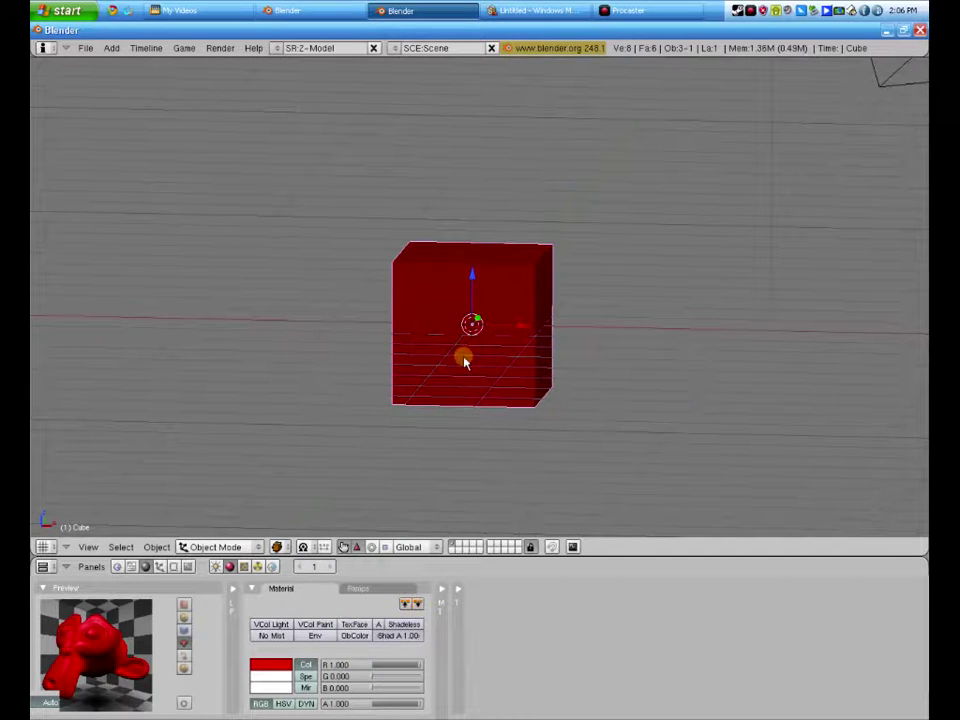
Step: Orbit around the cube to examine its material colour from several sides
middle_drag(463, 360, 424, 369)
click(663, 7)
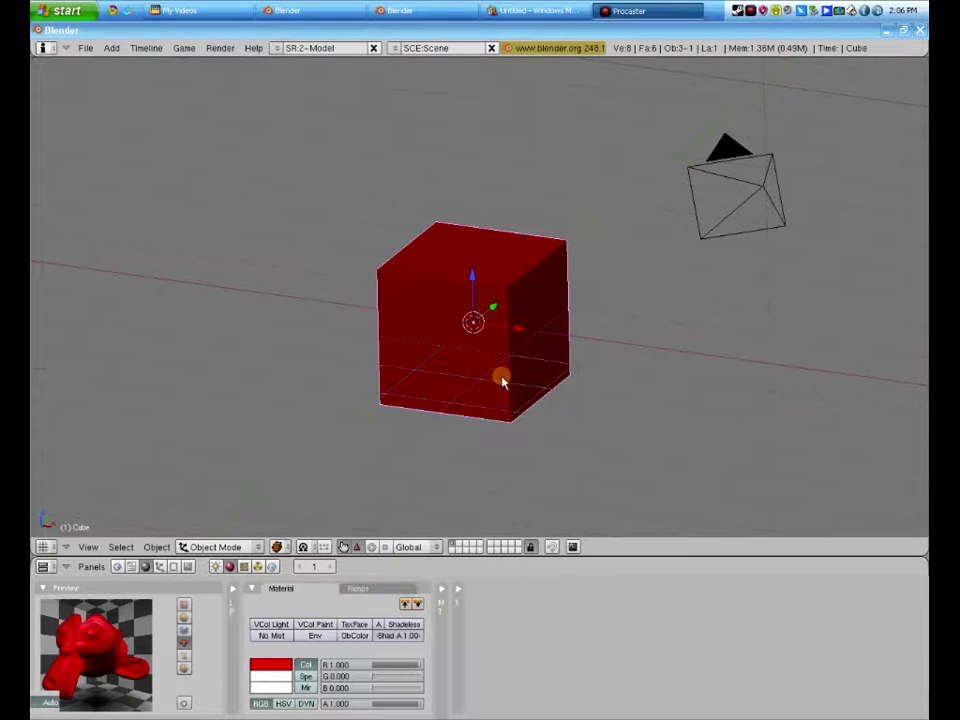
middle_drag(499, 379, 634, 375)
middle_drag(531, 262, 750, 255)
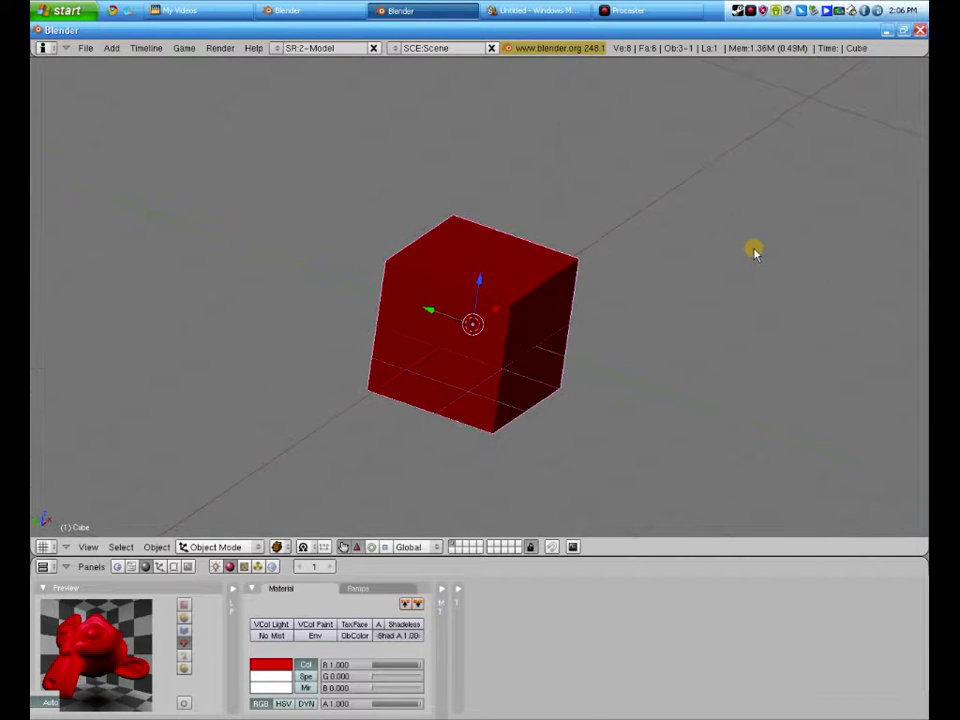